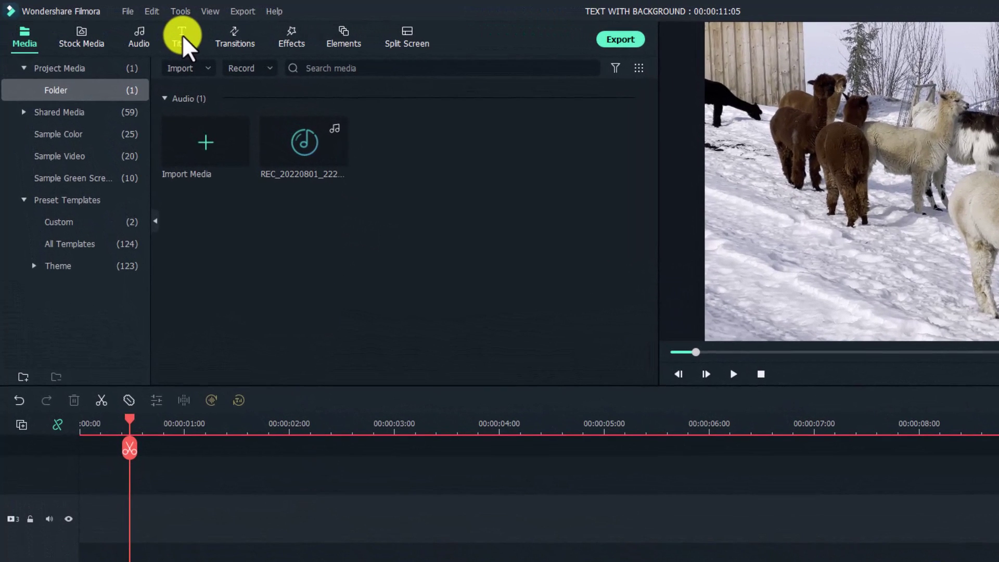
- Switch the media panel to Titles to list presets such as Default Title and Title 14
click(182, 35)
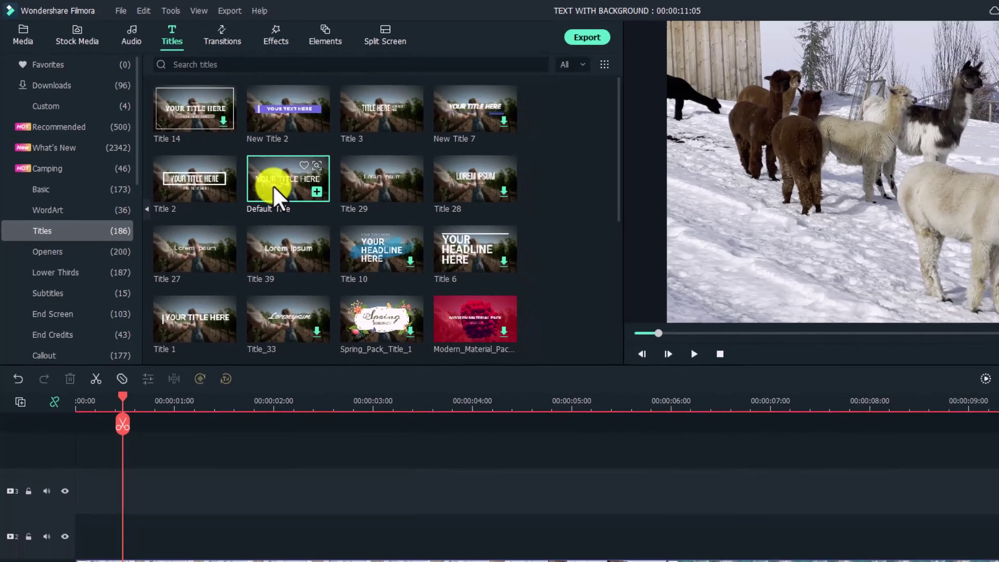
- Place the Default Title on track 3 at the playhead above the alpaca video and play it
drag(288, 196, 150, 503)
drag(113, 380, 104, 391)
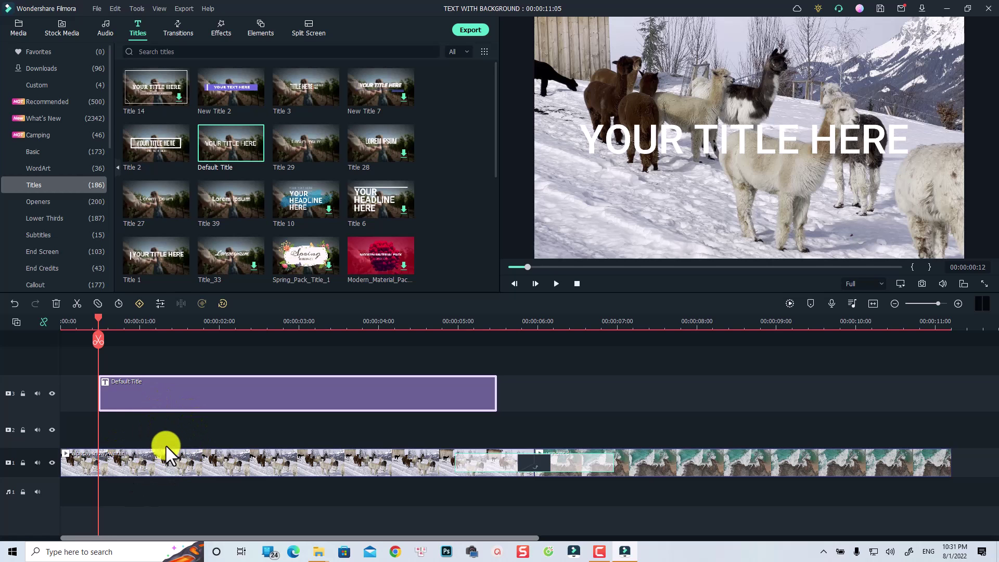
key(space)
key(space)
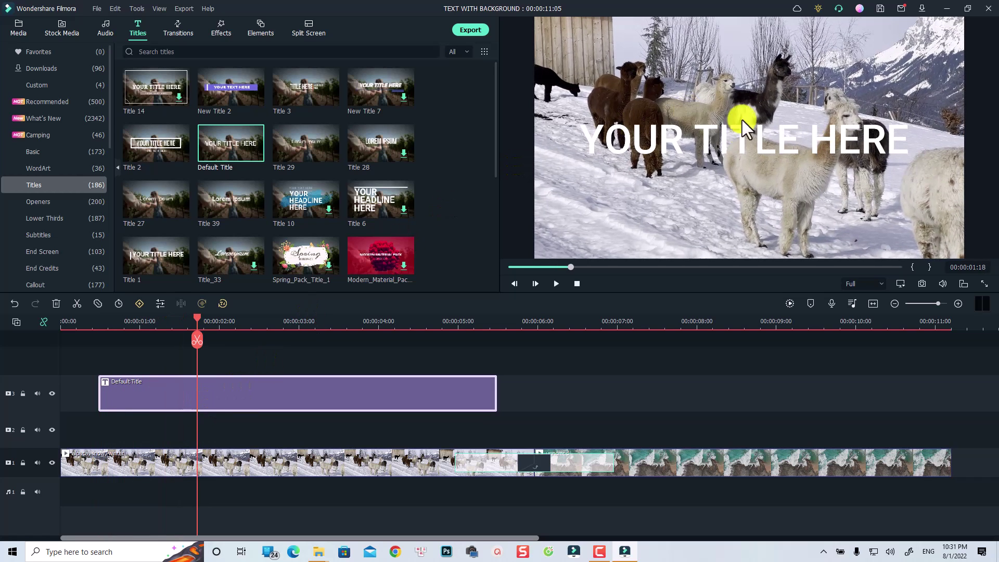
- Replace the placeholder text with 'LOVELY SHEEP' and apply the red-outline WordArt preset
double_click(195, 402)
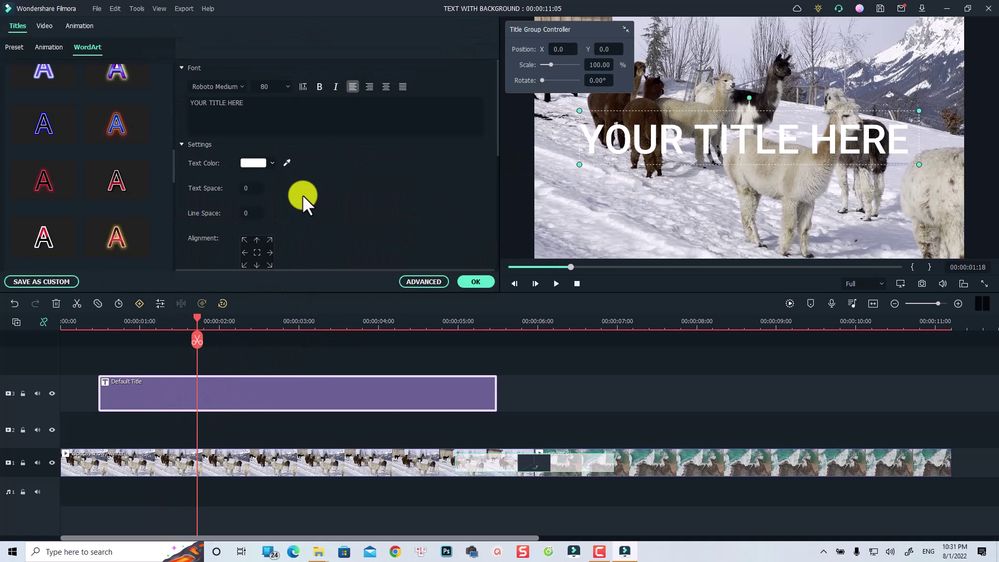
triple_click(285, 126)
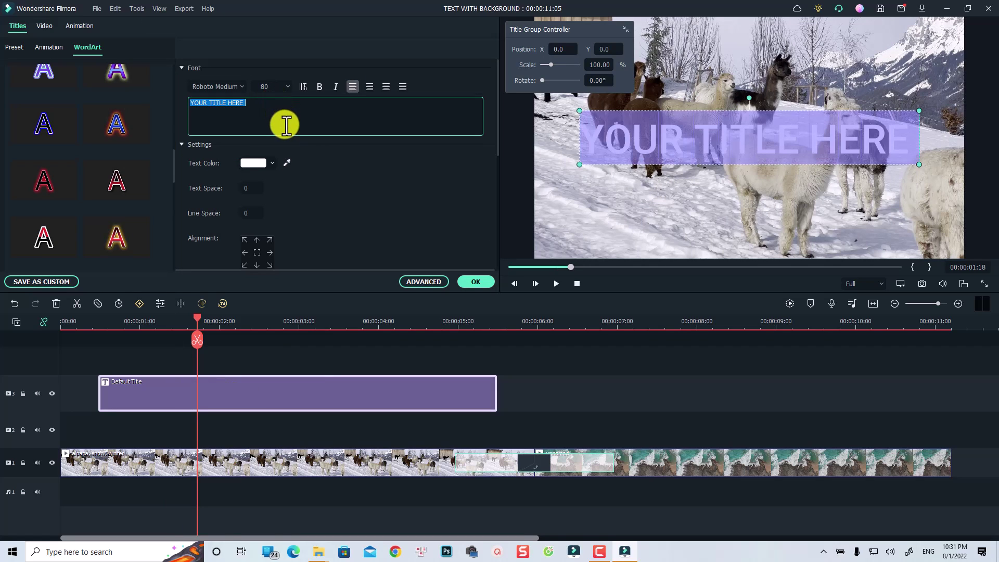
text(LOVELY )
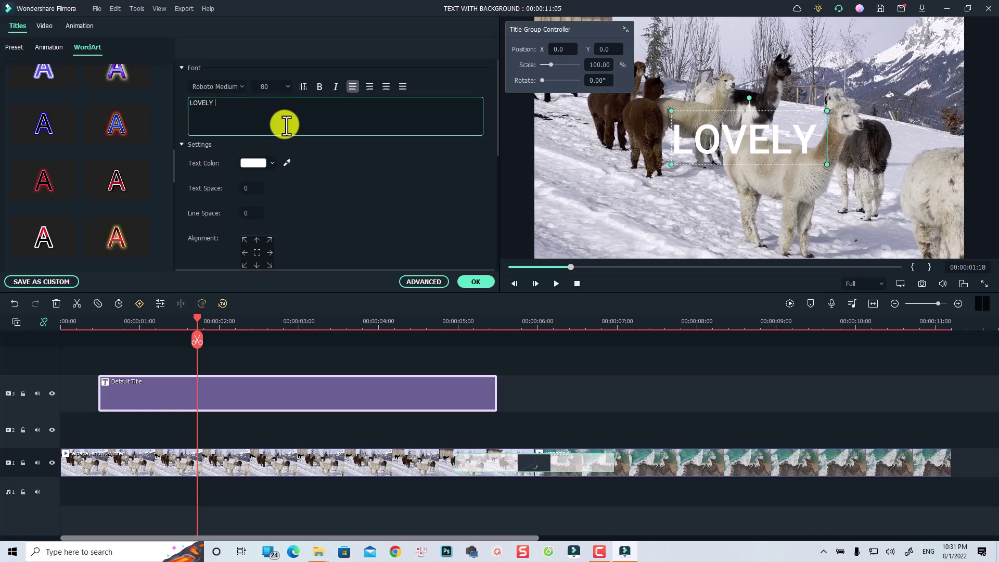
text(SHEEP)
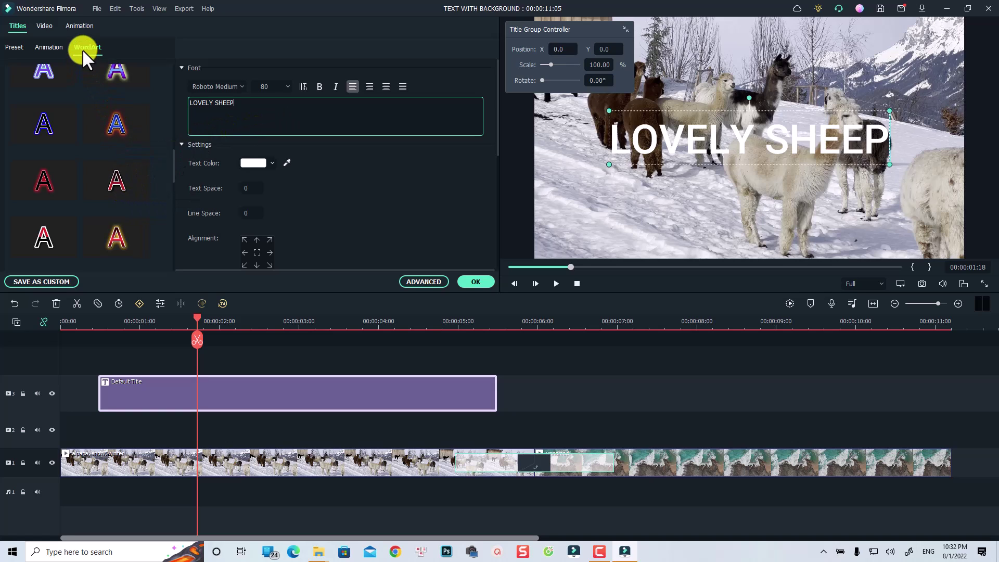
click(133, 179)
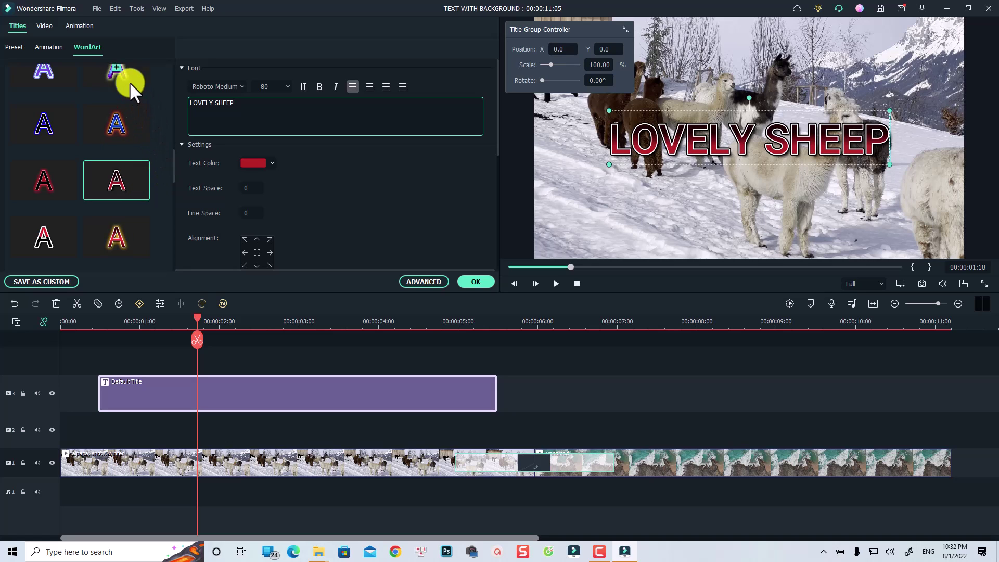
- Apply the Type Writer text animation to the LOVELY SHEEP title and confirm the edits
click(48, 47)
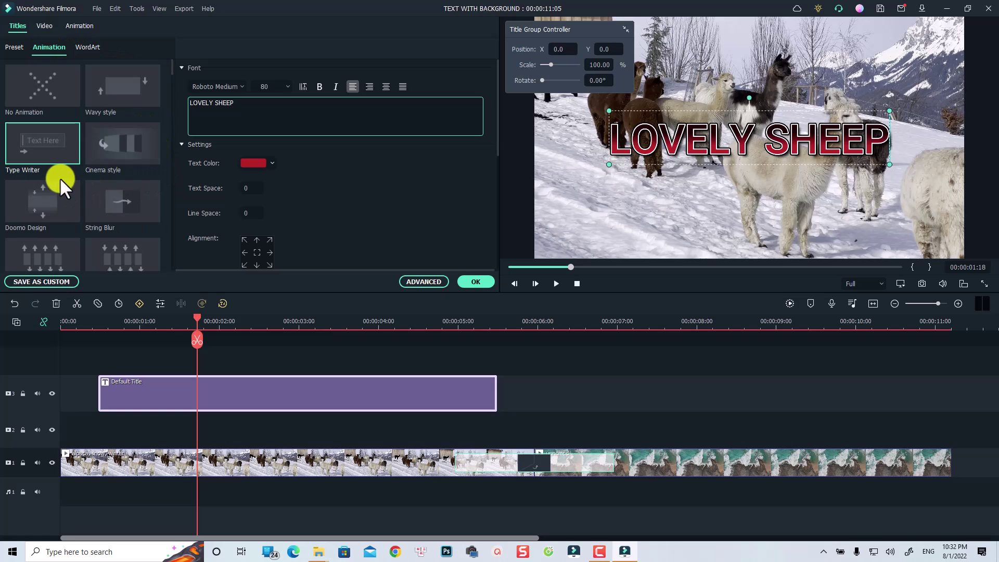
click(46, 144)
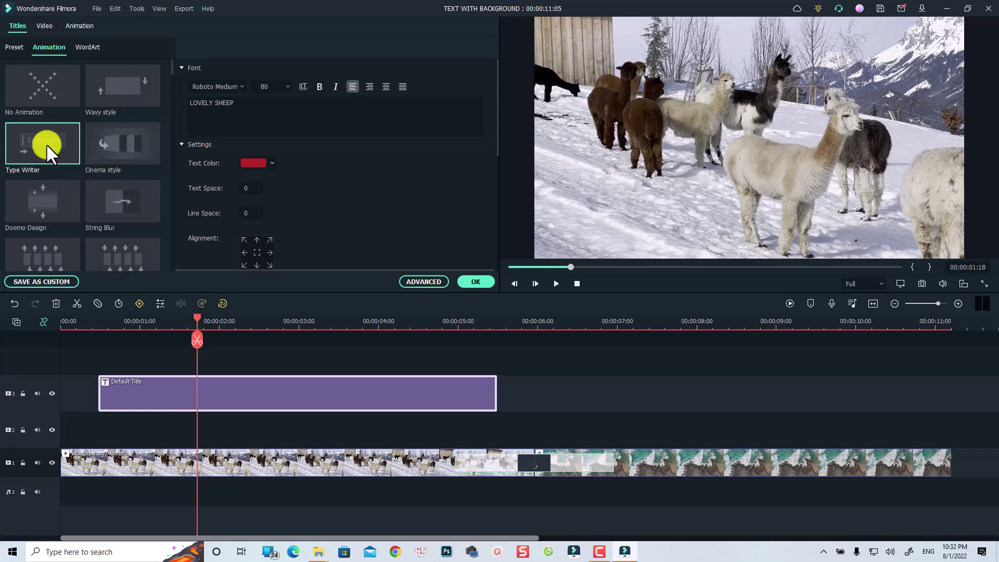
click(476, 281)
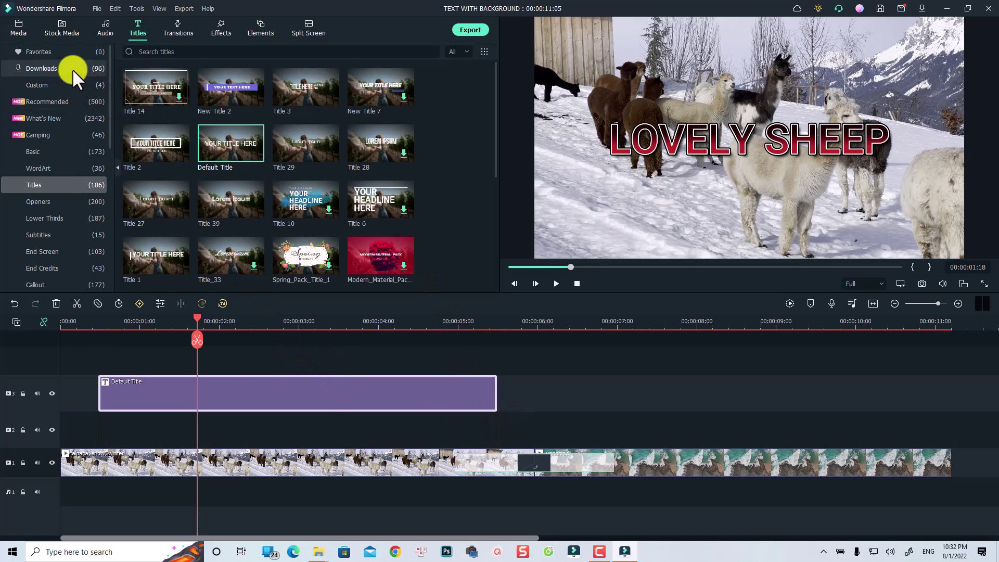
- Place a Black sample-colour clip on track 2 under the title and select it in the preview
click(18, 21)
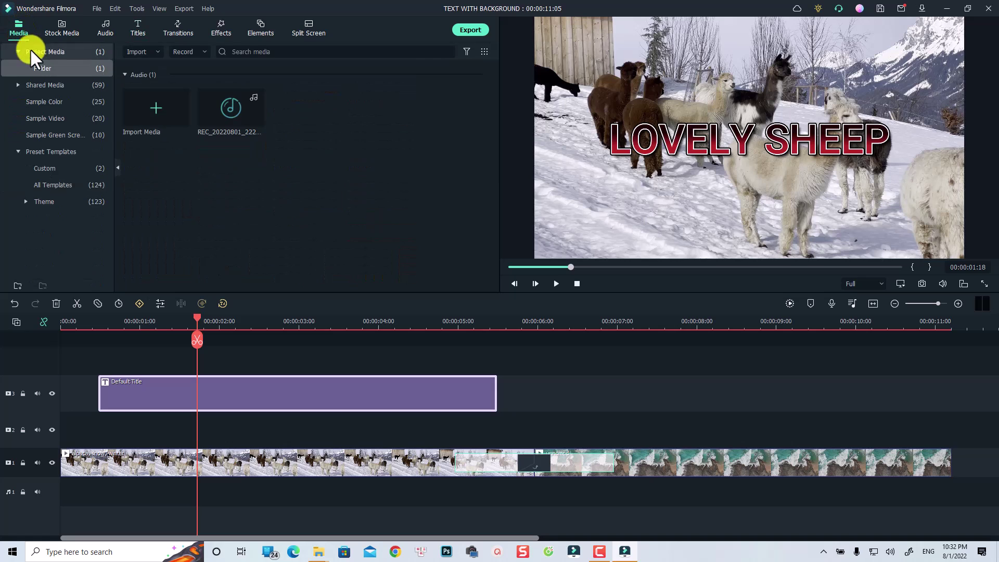
click(32, 102)
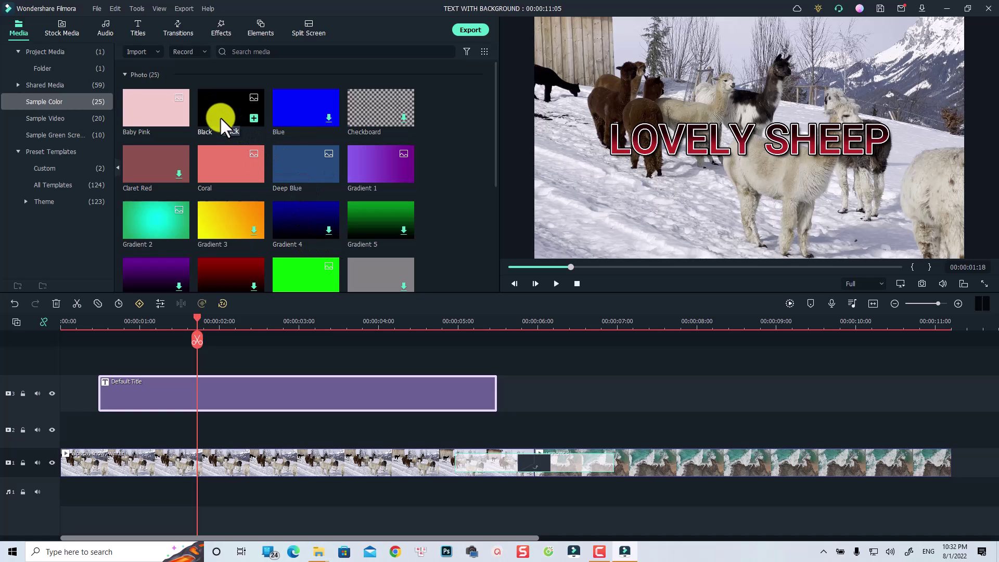
drag(220, 116, 102, 432)
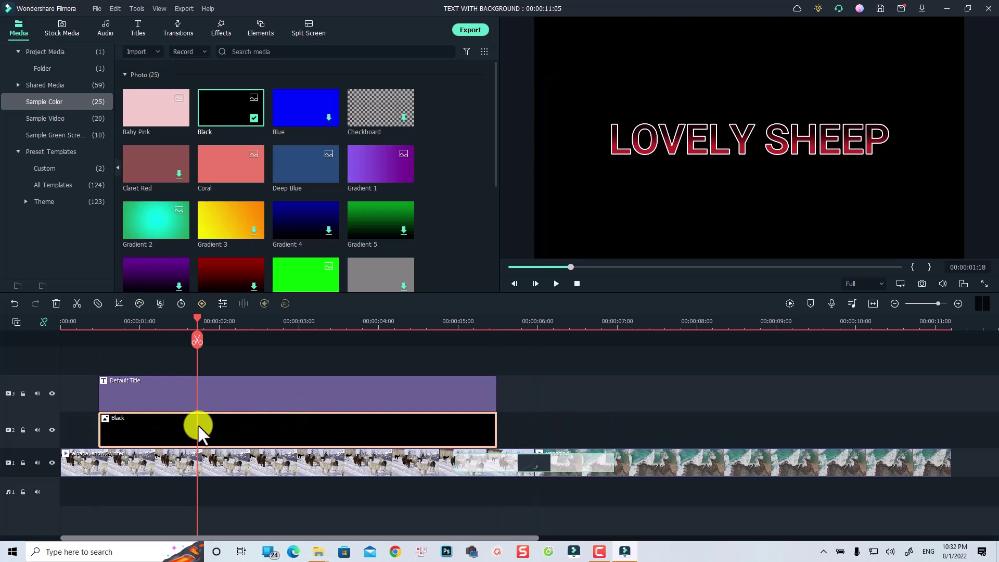
click(737, 52)
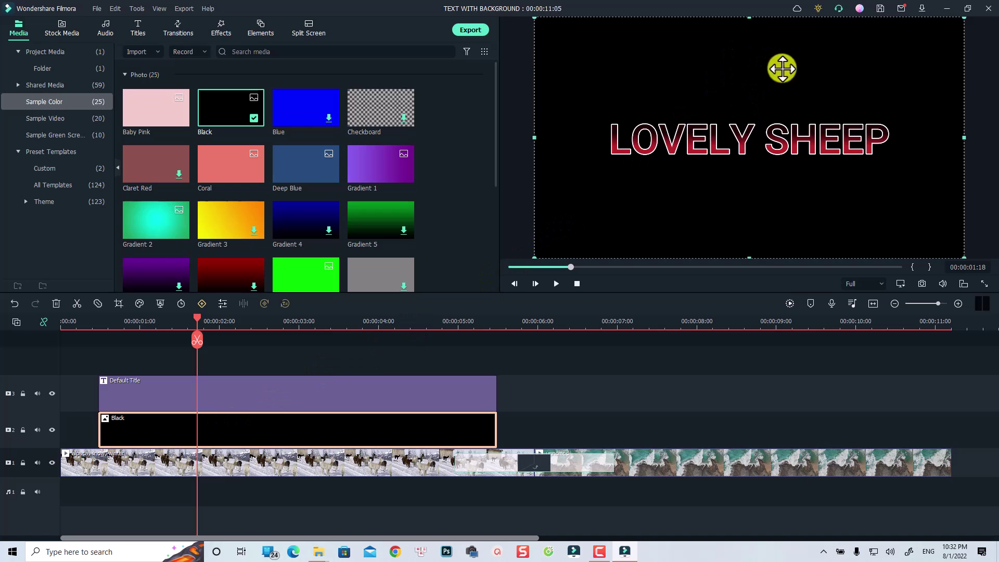
- Pull the black clip's top, bottom, left and right edges in to frame the title
drag(747, 19, 748, 109)
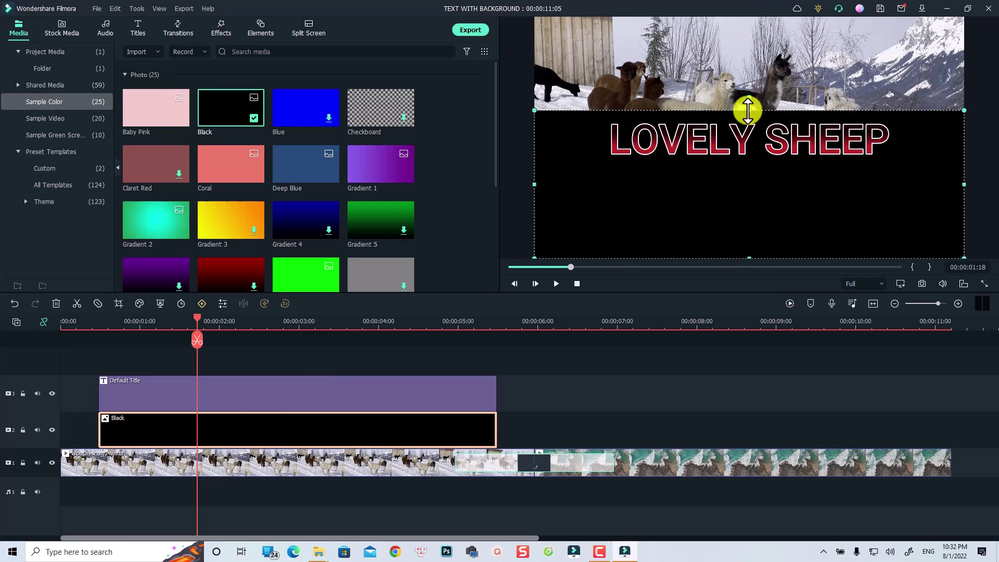
drag(747, 256, 750, 163)
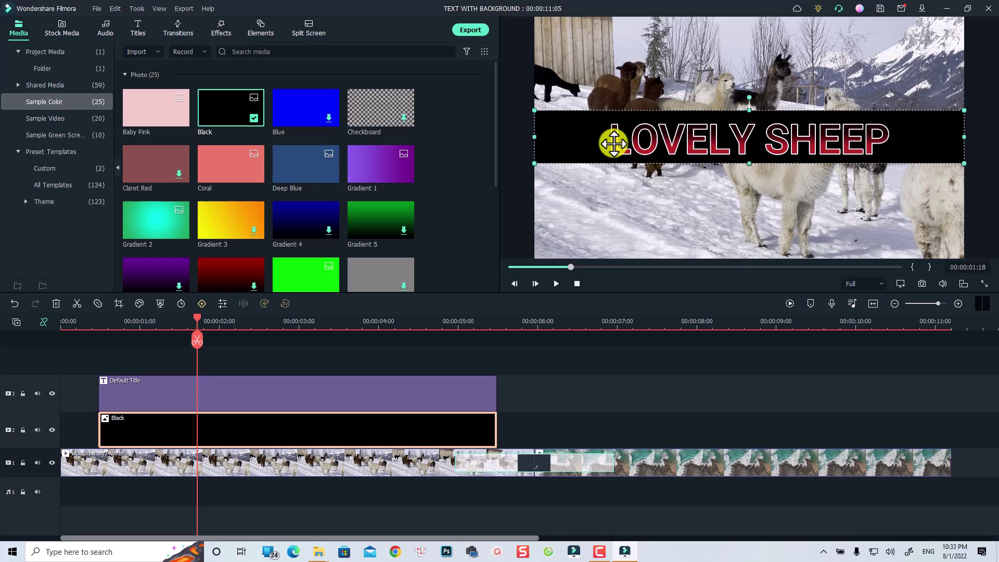
drag(534, 137, 605, 140)
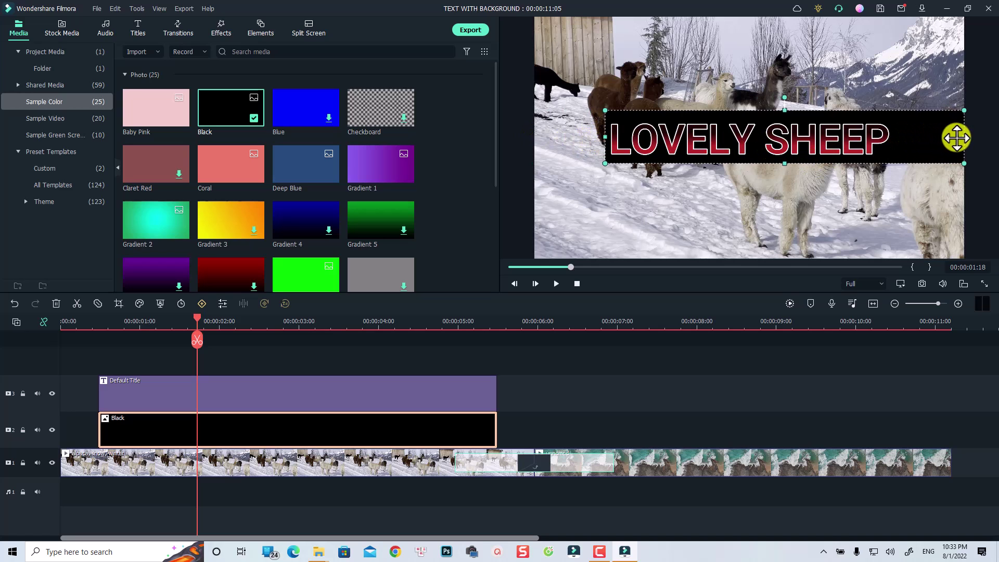
drag(960, 138, 896, 138)
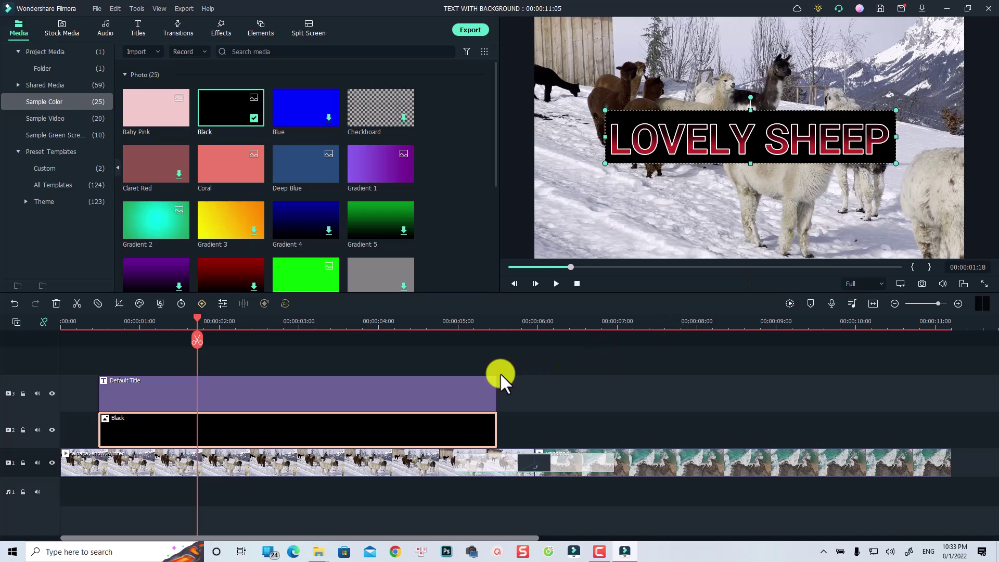
- Preview the title on its black bar from the start, then show the Slideshow transitions
click(84, 326)
key(space)
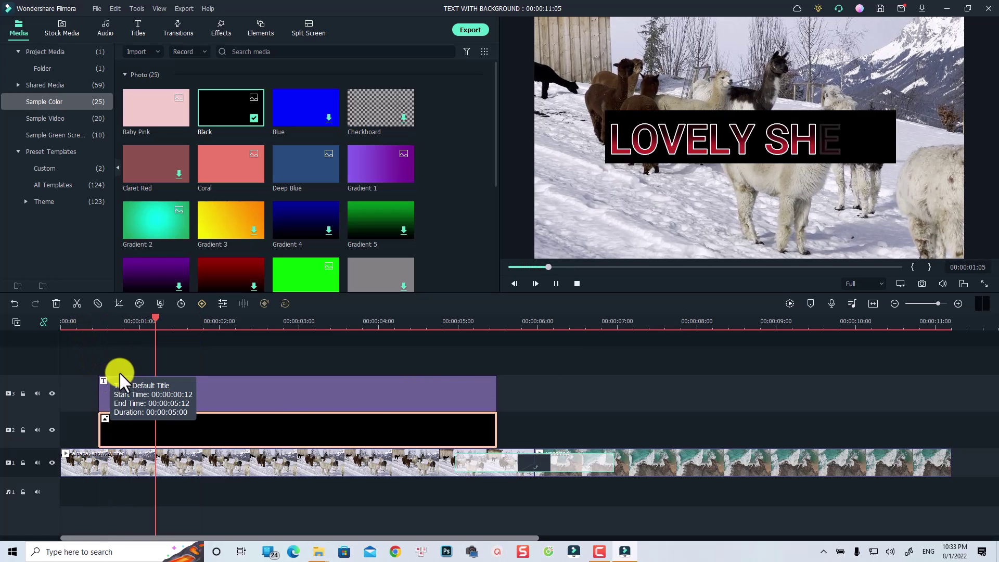
key(space)
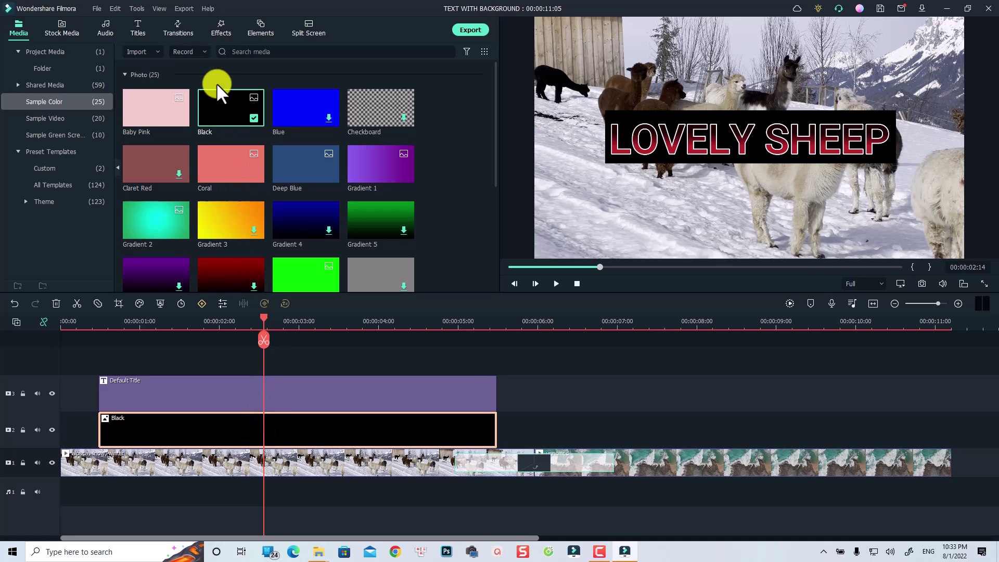
click(183, 26)
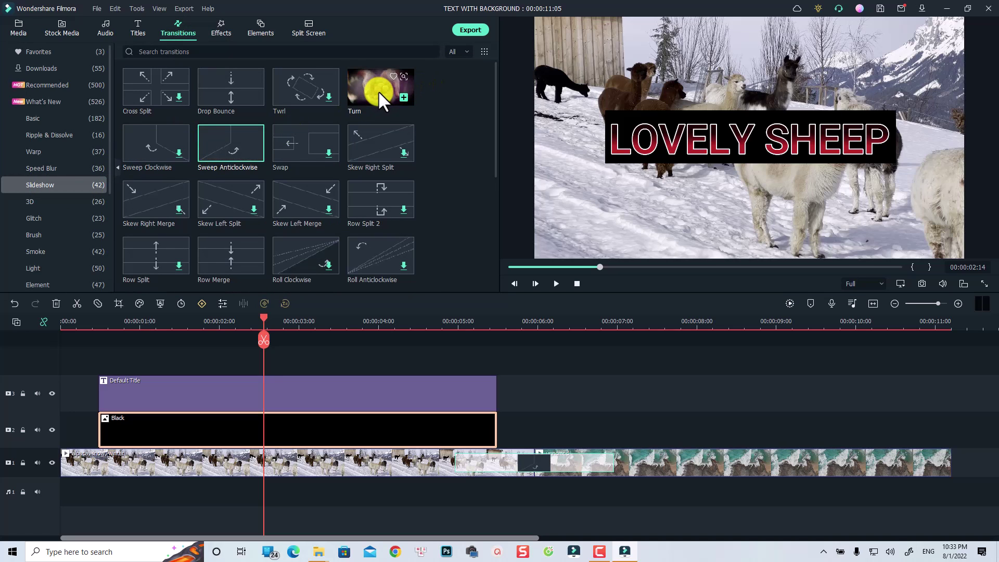
- Place the Turn transition at both the start and the end of the Black clip
drag(379, 91, 115, 423)
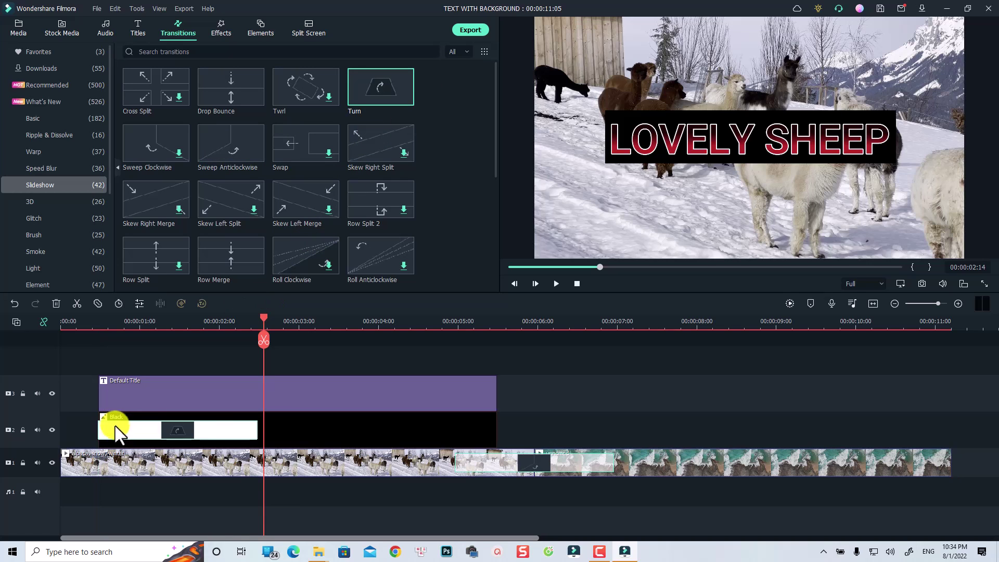
drag(257, 430, 256, 431)
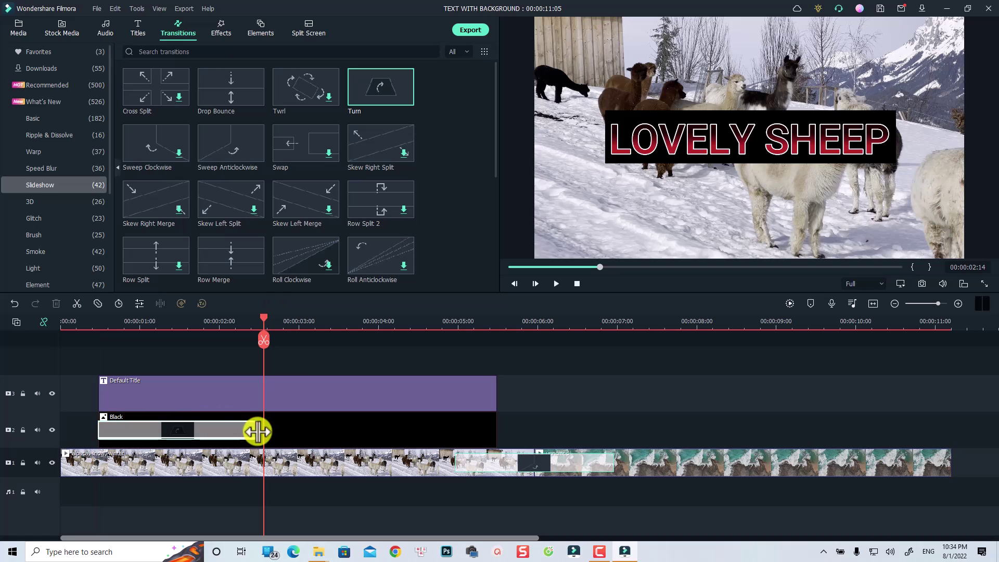
click(148, 434)
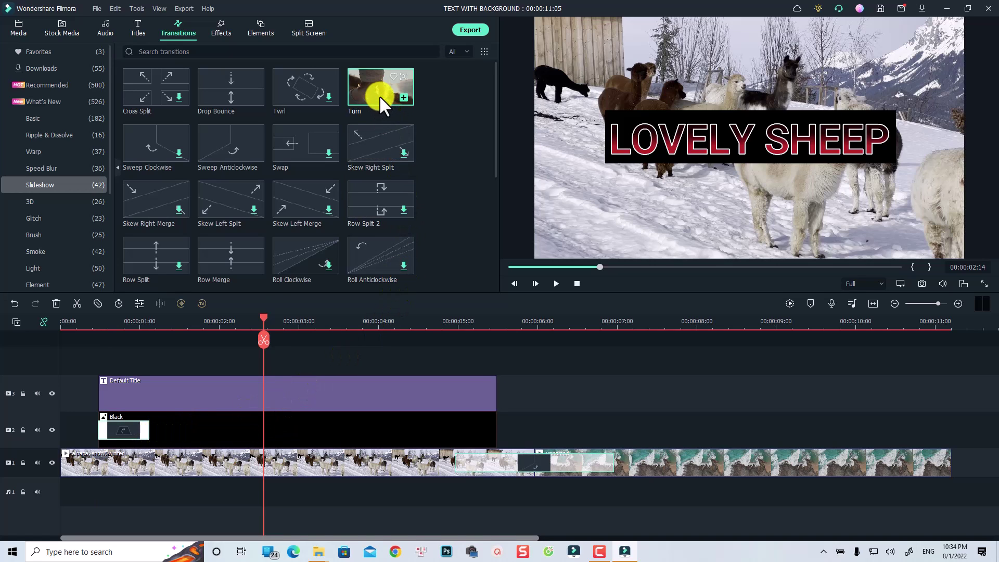
drag(380, 96, 468, 431)
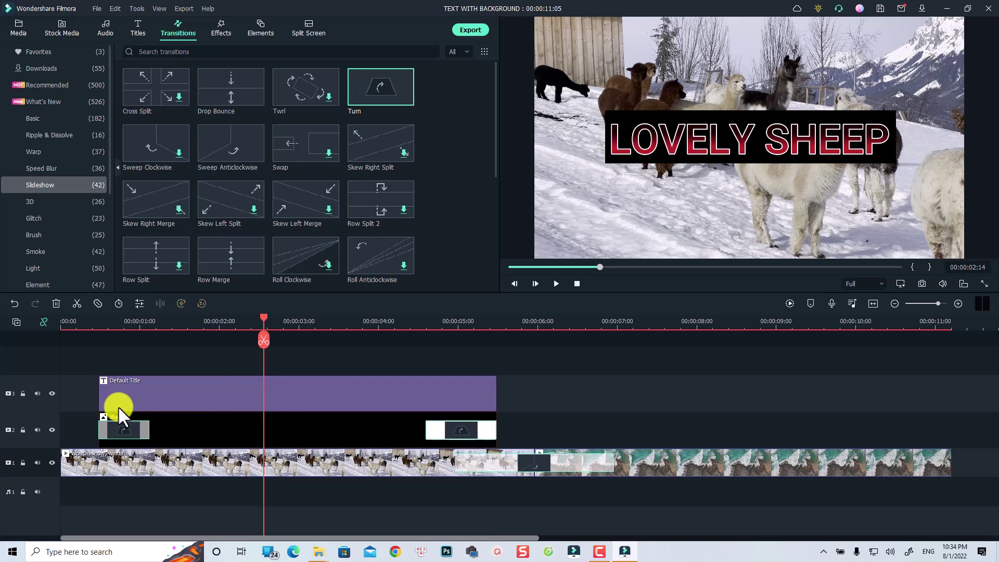
- Play the sequence from the beginning to check the transitions and select the Default Title clip
click(69, 328)
key(space)
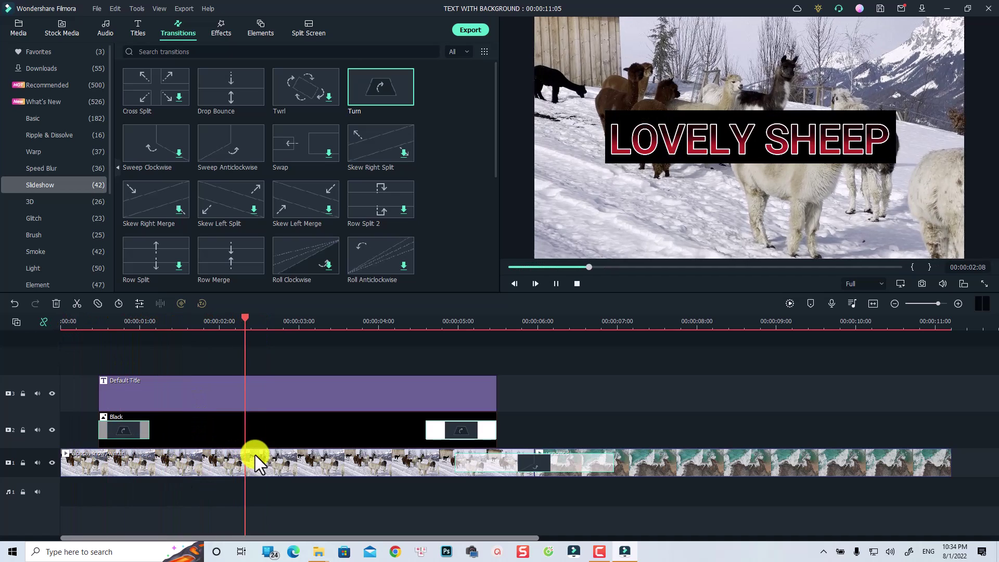
key(space)
click(268, 423)
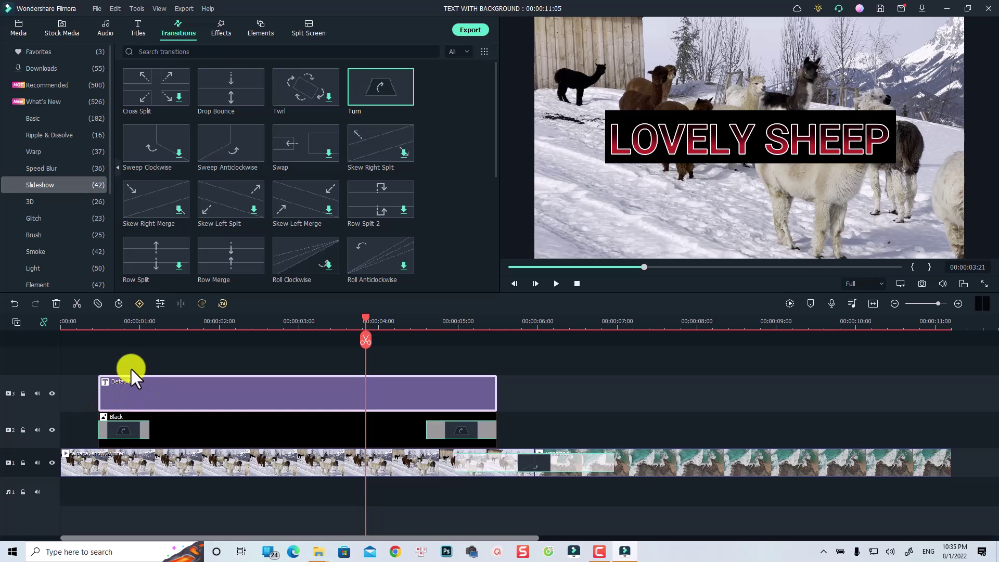
- Slide the Default Title clip later, past the opening Turn transition, and preview the timing
click(89, 322)
key(space)
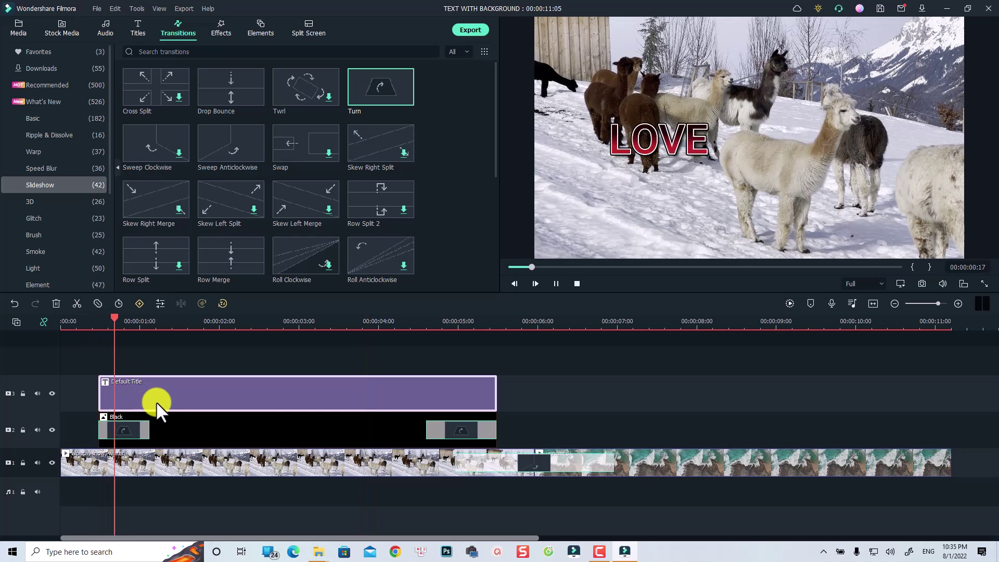
key(space)
drag(154, 388, 213, 401)
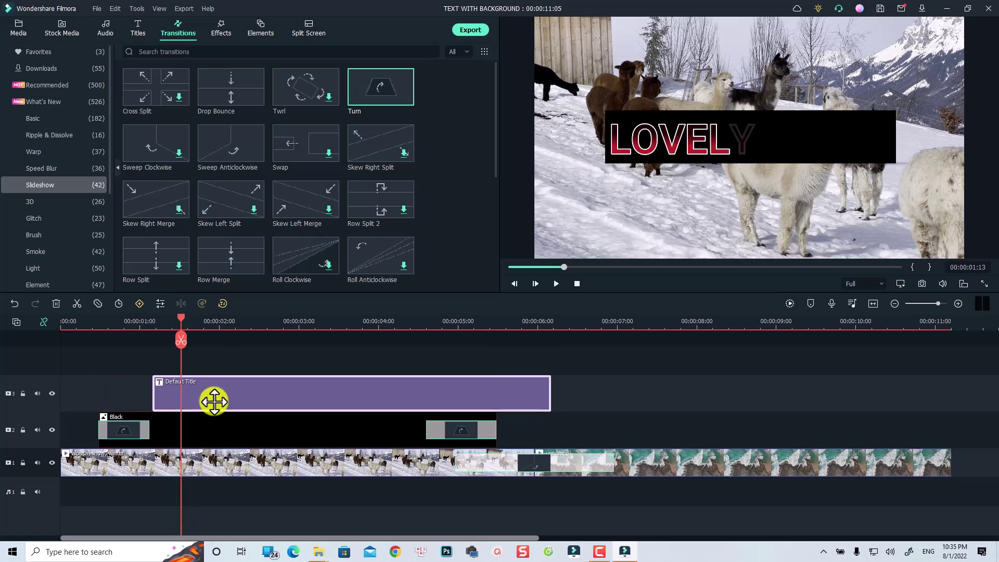
click(76, 323)
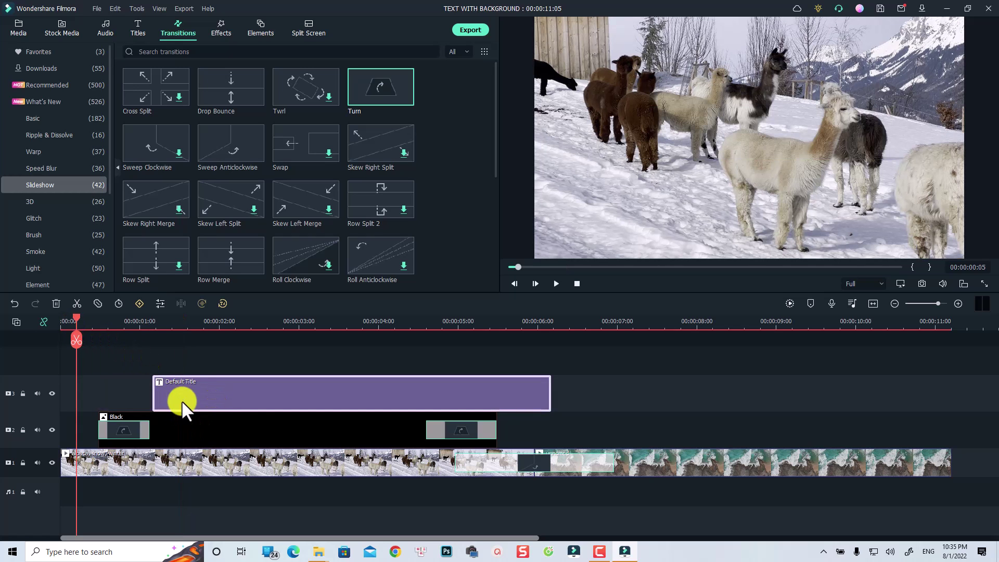
key(space)
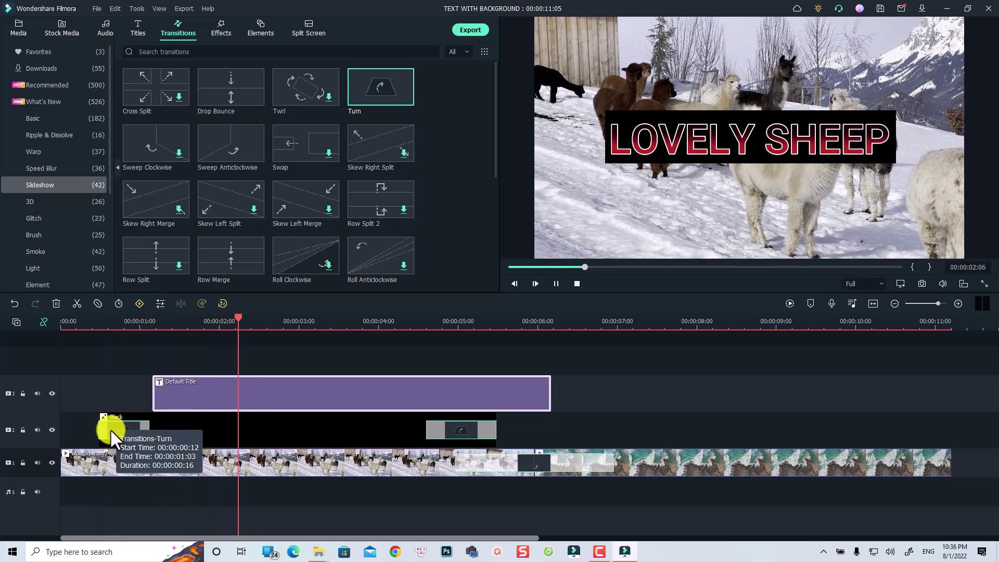
key(space)
- Trim the title's end to 00:00:04:15 and replay the sequence from the start
click(426, 321)
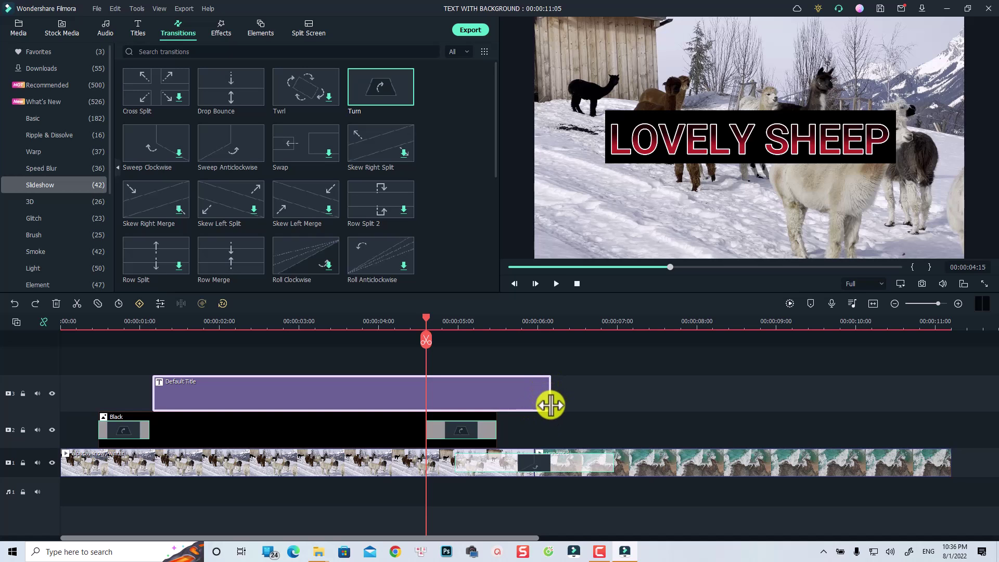
drag(550, 404, 424, 408)
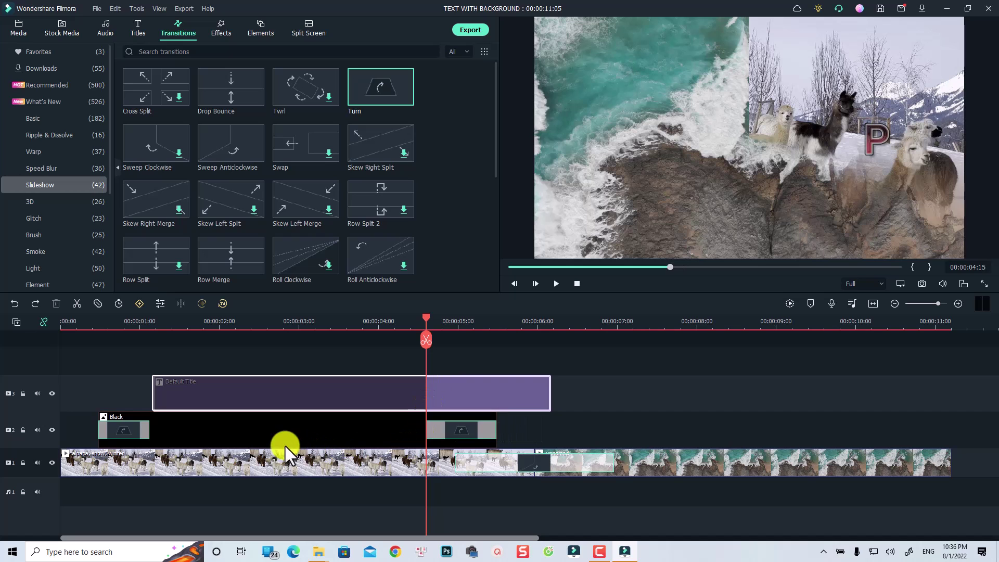
click(78, 328)
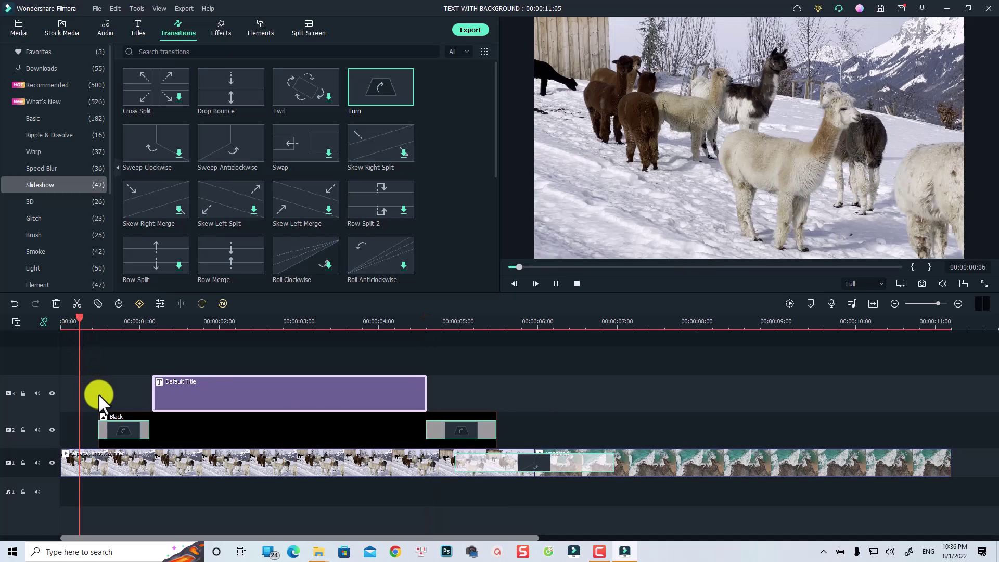
key(space)
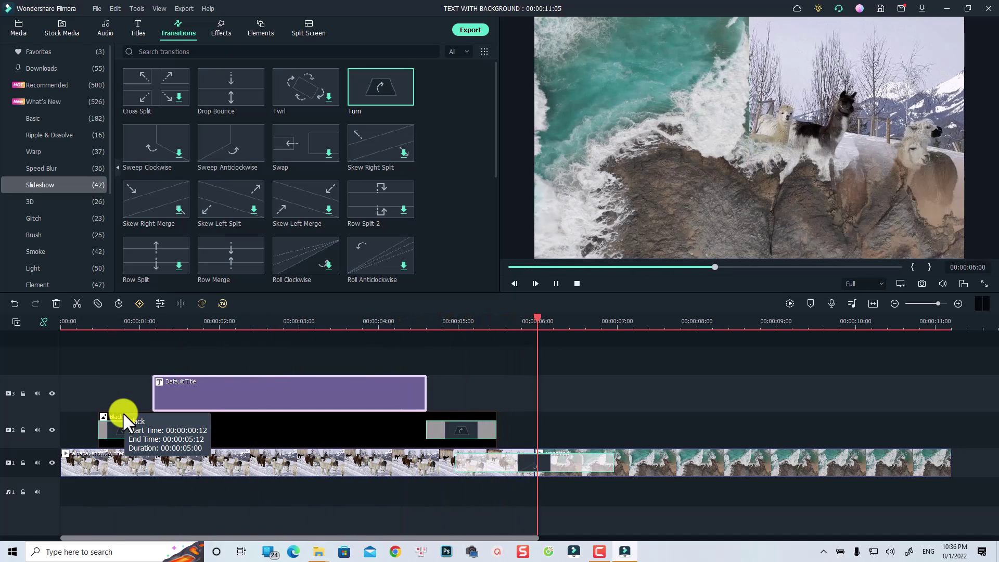
key(space)
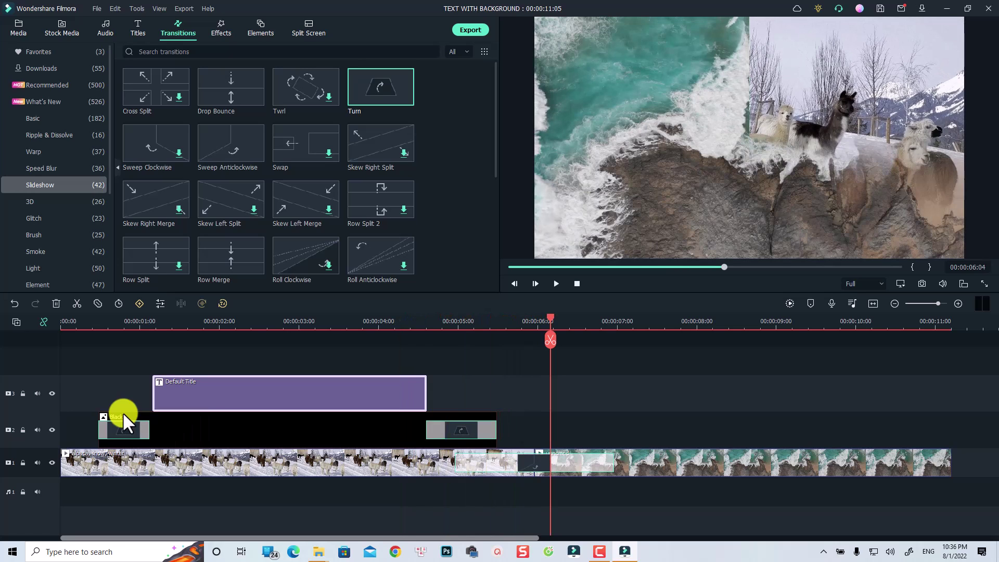